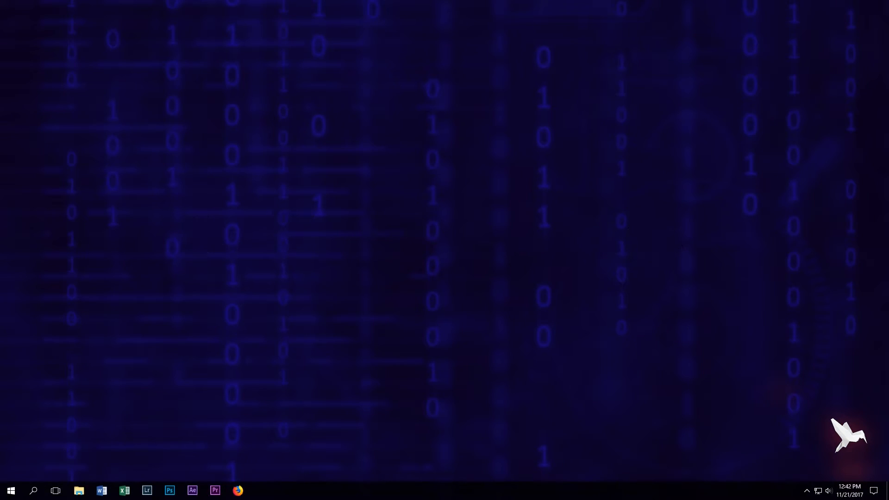
# Step: In Firefox, open Cobian's site from the search results and download the Cobian Backup 11 (Gravity) installer, cbSetup.exe
pyautogui.click(244, 495)
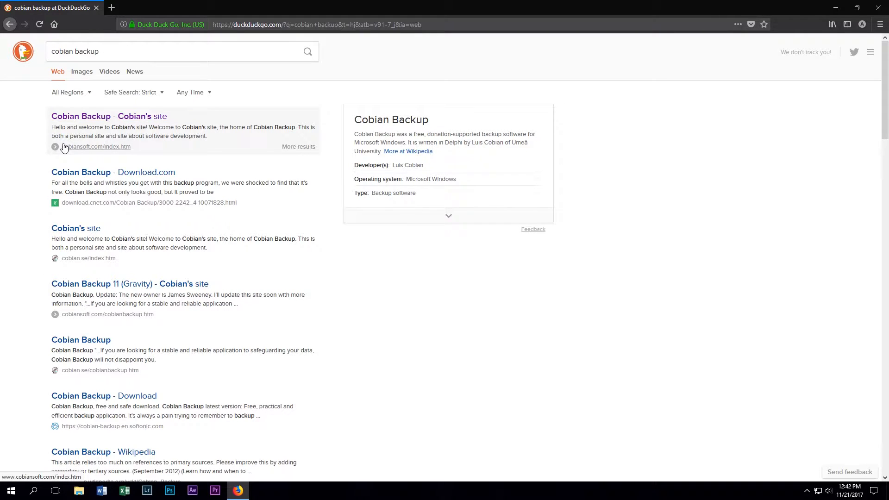
pyautogui.click(75, 136)
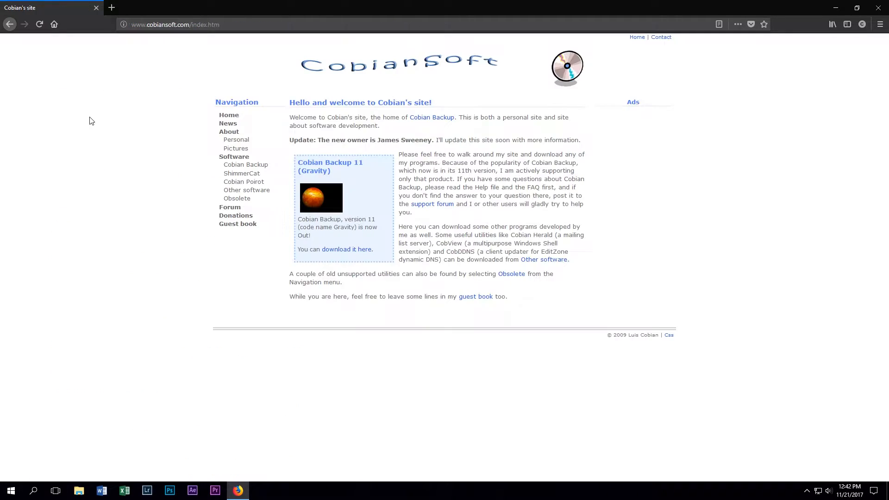
pyautogui.click(328, 251)
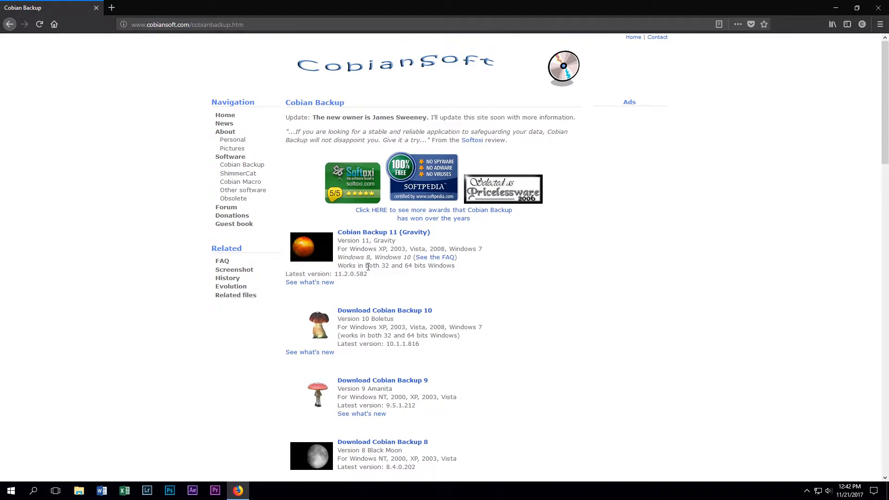
pyautogui.click(378, 235)
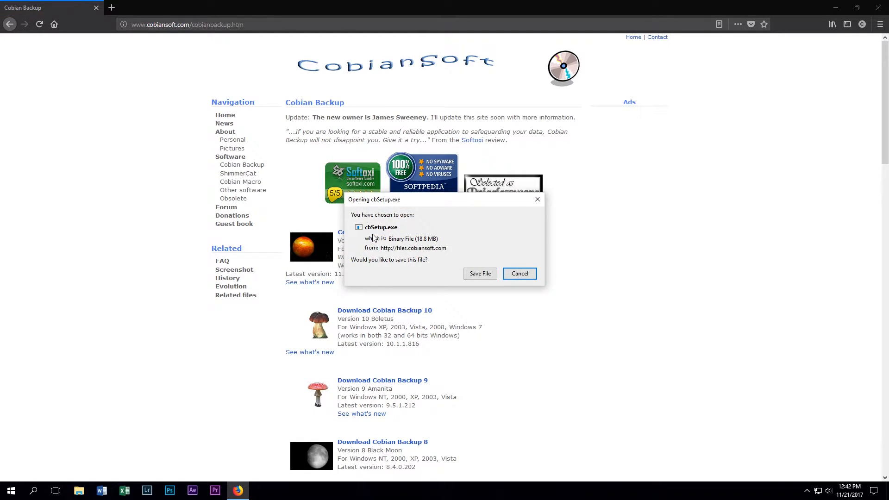
pyautogui.click(482, 274)
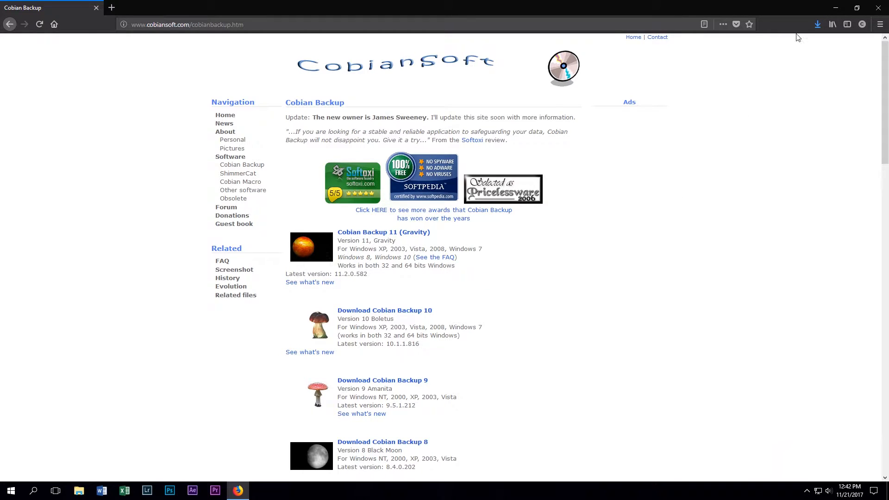
pyautogui.click(816, 25)
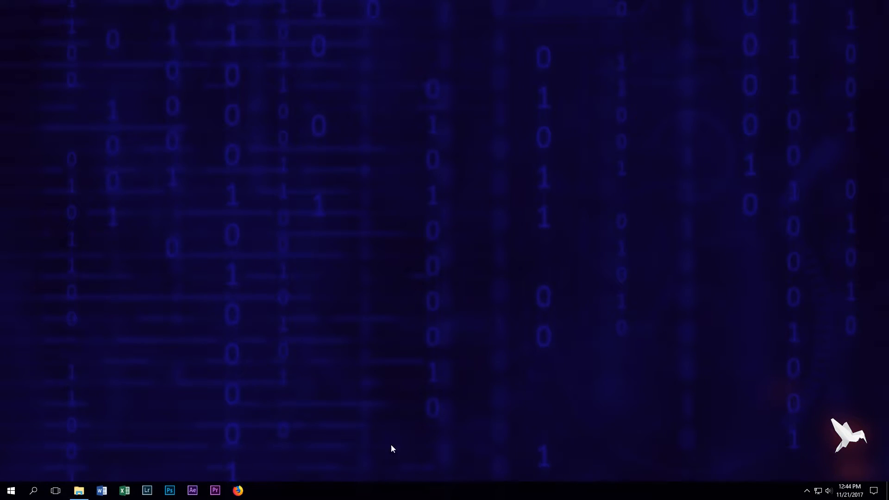
# Step: Switch to File Explorer and run the cbSetup installer from the Downloads folder
pyautogui.click(78, 490)
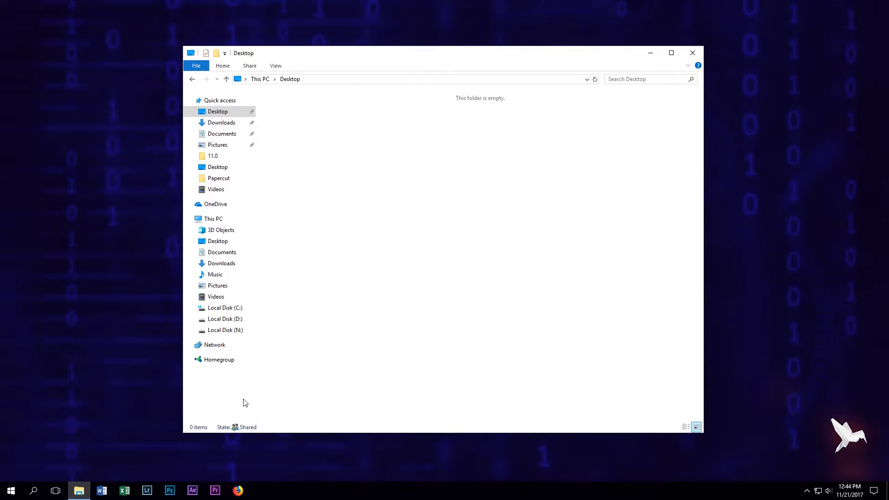
pyautogui.click(233, 125)
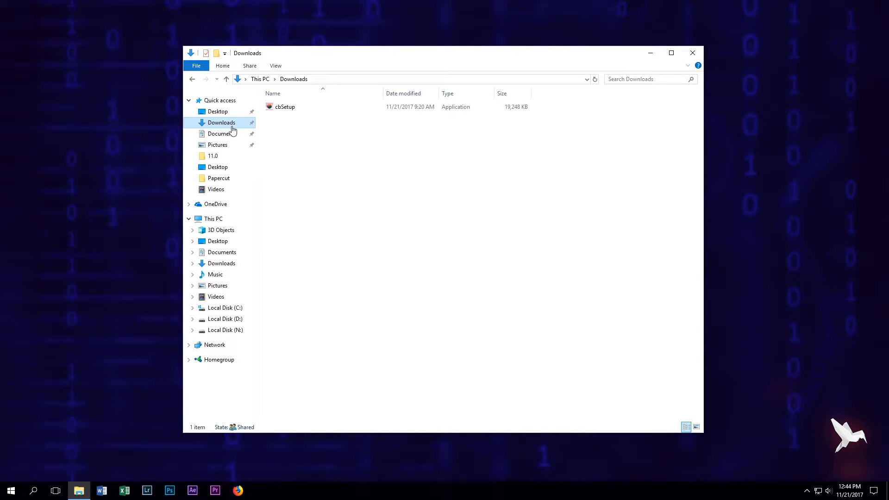
pyautogui.doubleClick(310, 110)
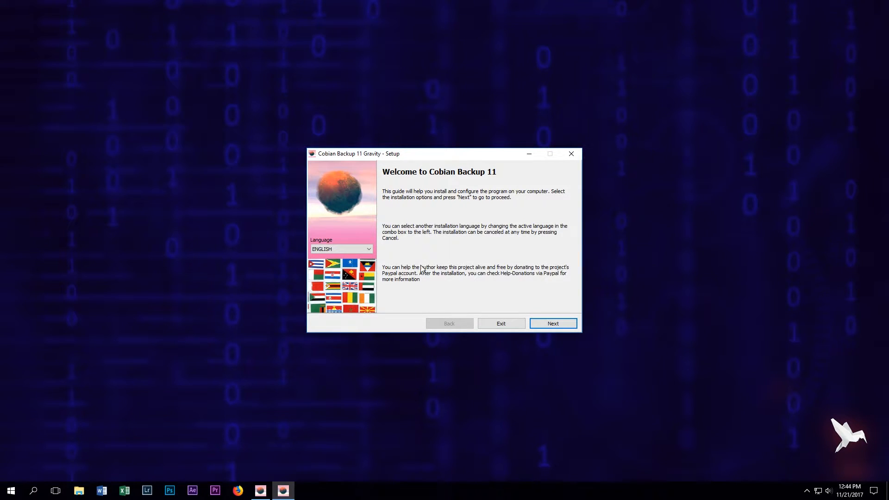
# Step: Keep English as the setup language and accept the conditions of the license agreement
pyautogui.click(369, 250)
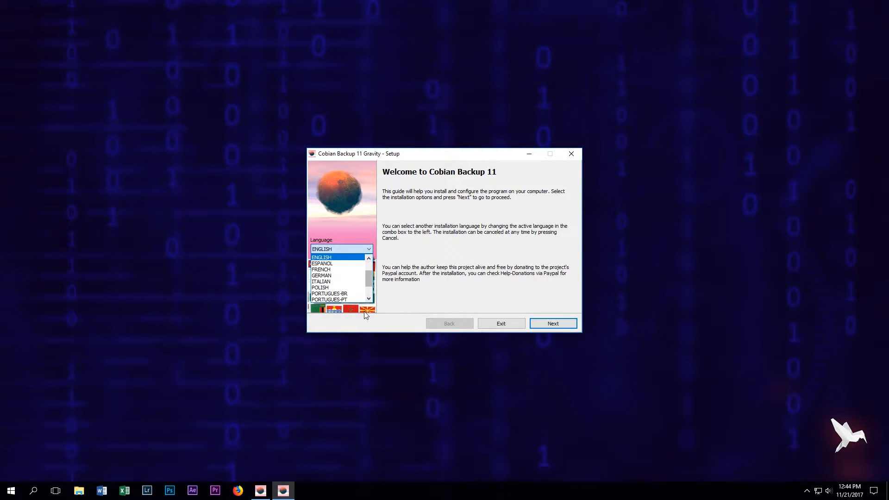
pyautogui.click(421, 310)
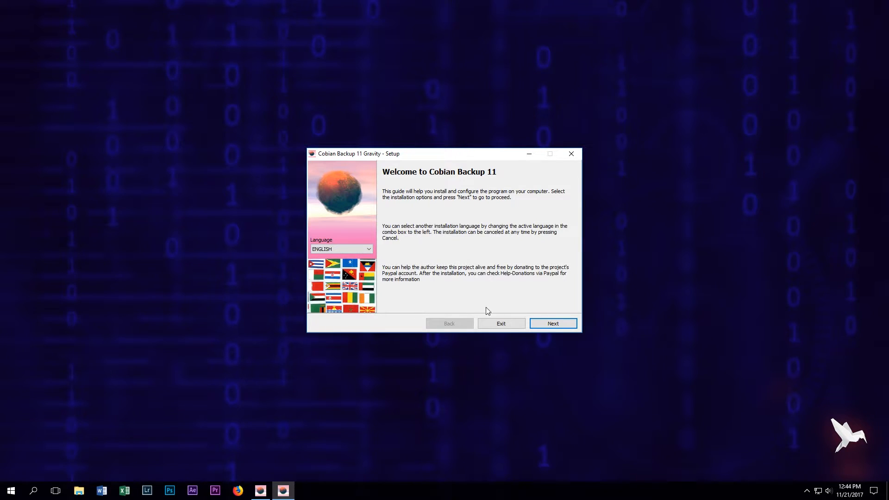
pyautogui.click(551, 323)
pyautogui.moveTo(571, 204); pyautogui.dragTo(574, 253)
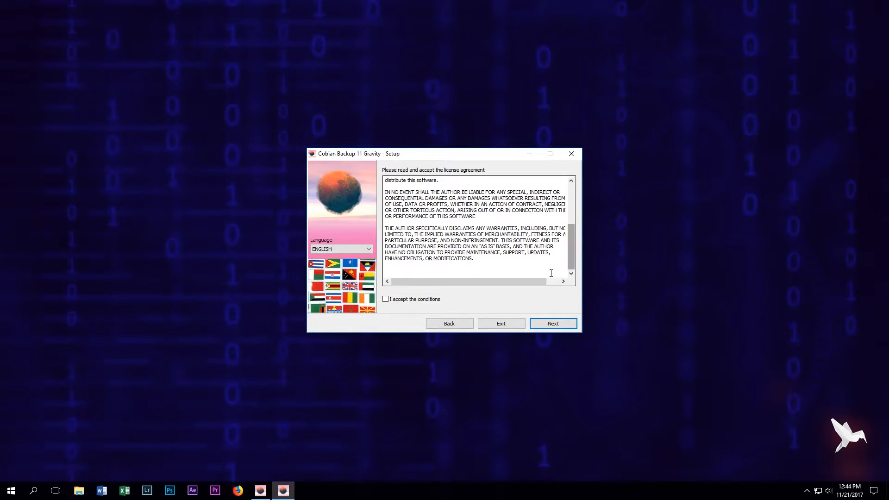
pyautogui.click(386, 300)
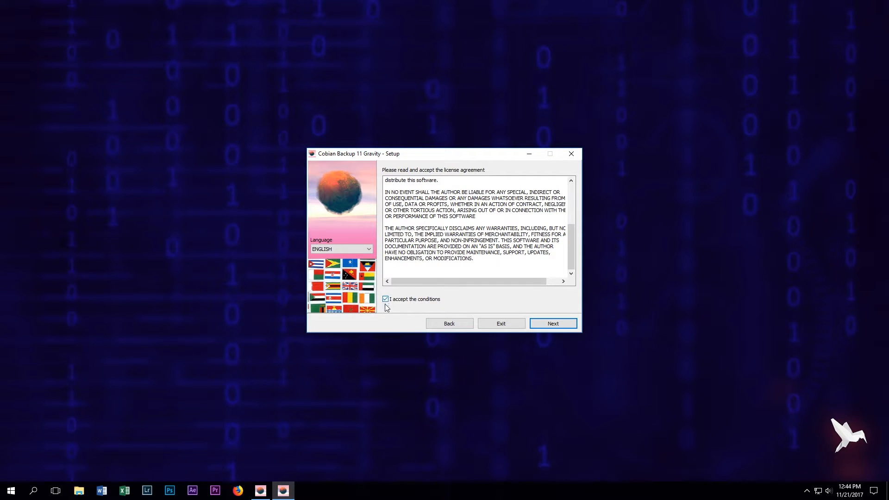
pyautogui.click(554, 322)
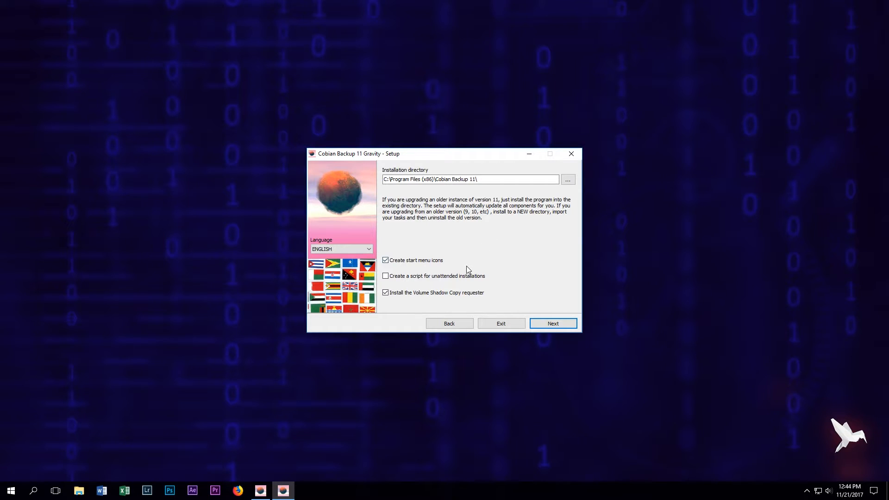
# Step: Keep the default installation directory and set the installation type to Application (auto-start for the current user)
pyautogui.click(563, 326)
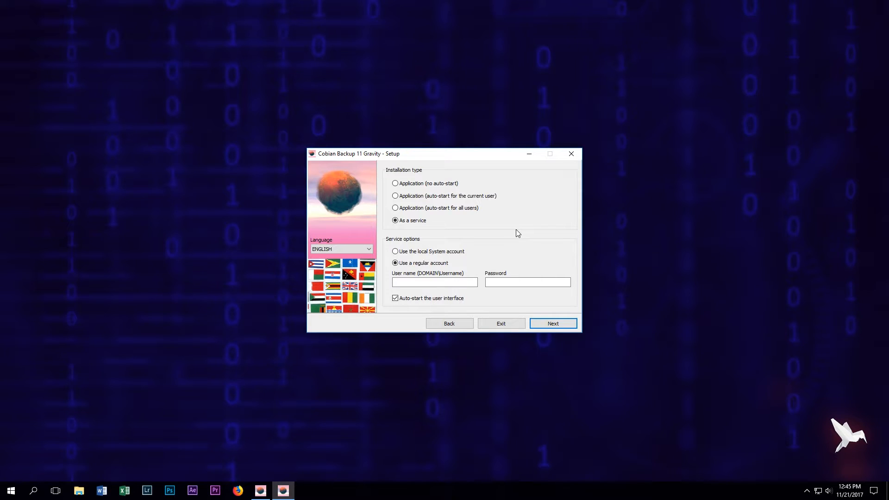
pyautogui.click(396, 197)
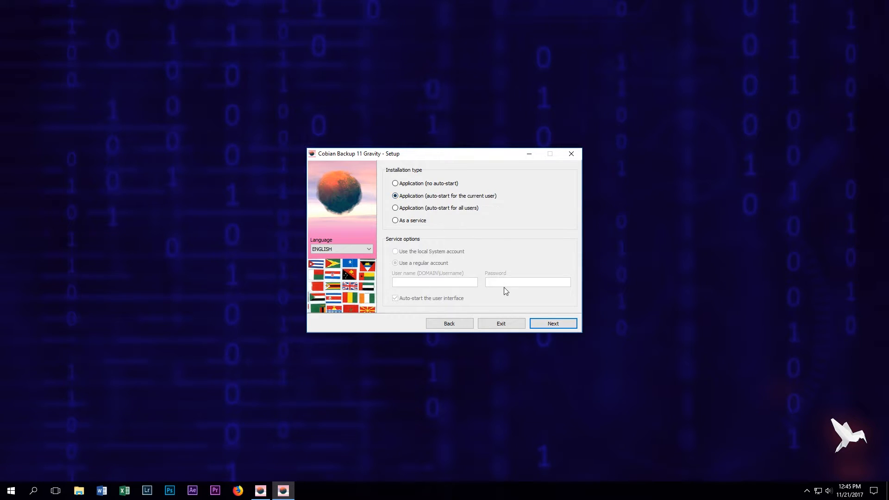
pyautogui.click(534, 321)
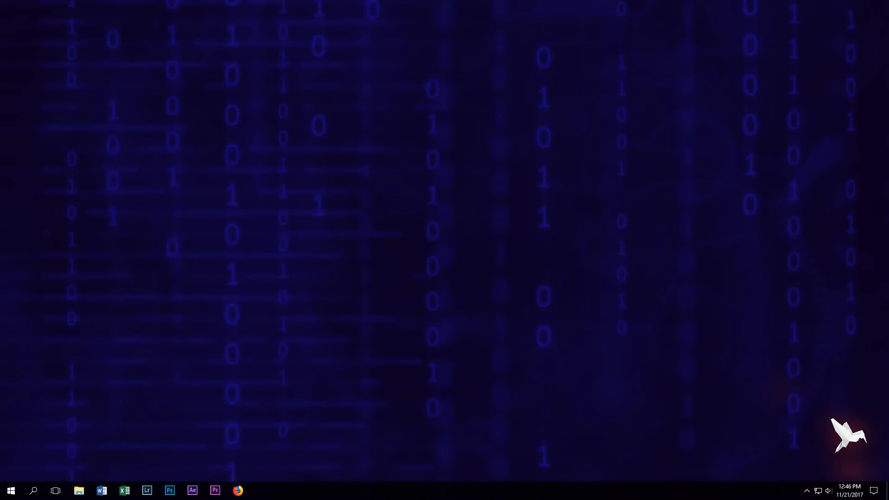
# Step: Open Cobian Backup 11 Gravity from the running background programs and create a new task named "Backup 1"
pyautogui.click(806, 491)
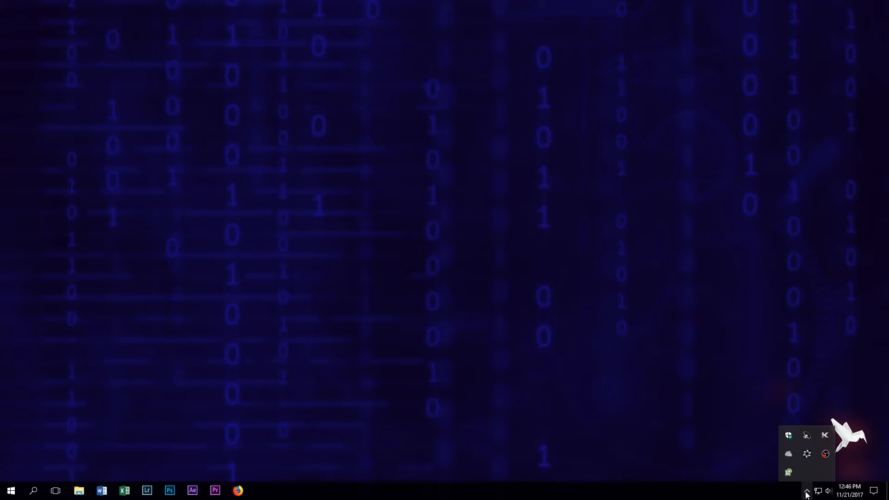
pyautogui.doubleClick(806, 458)
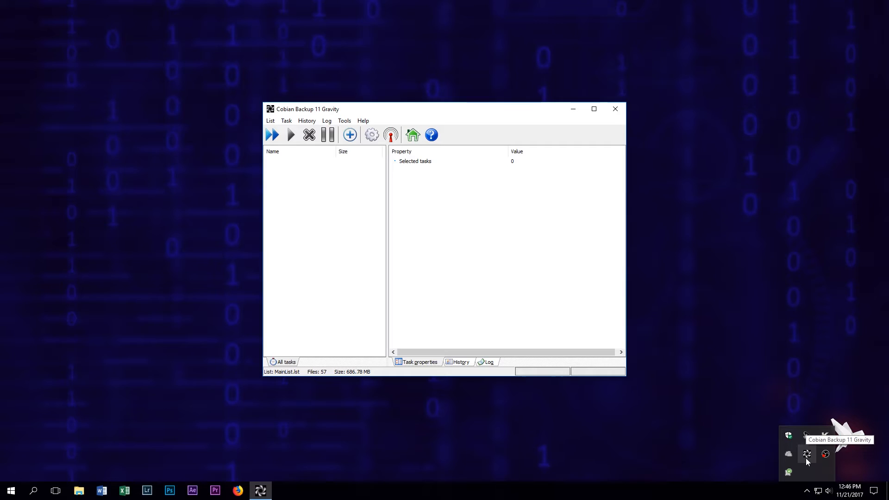
pyautogui.rightClick(341, 218)
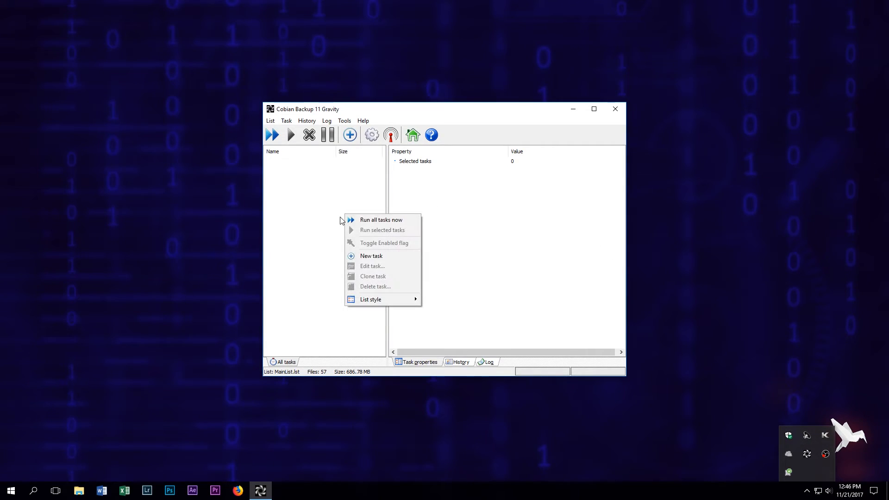
pyautogui.click(372, 256)
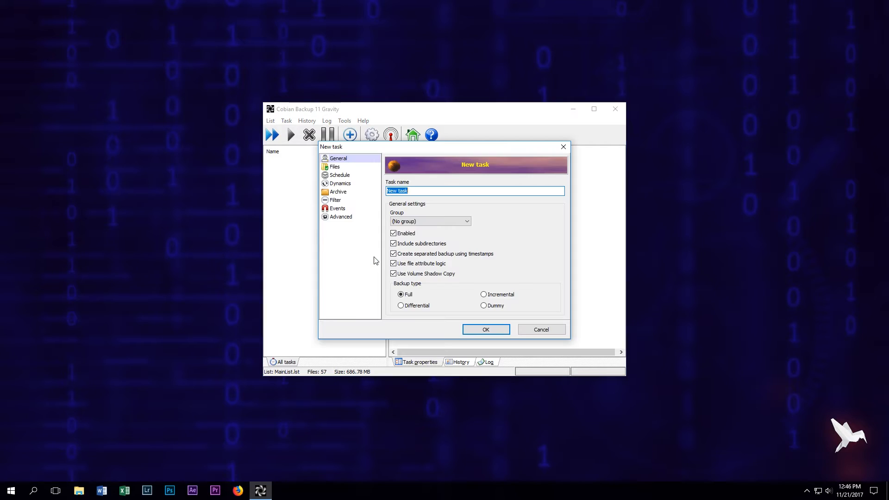
pyautogui.write('Backup 1')
# Step: Add the user profile's Documents directory as the source of the backup task
pyautogui.click(335, 168)
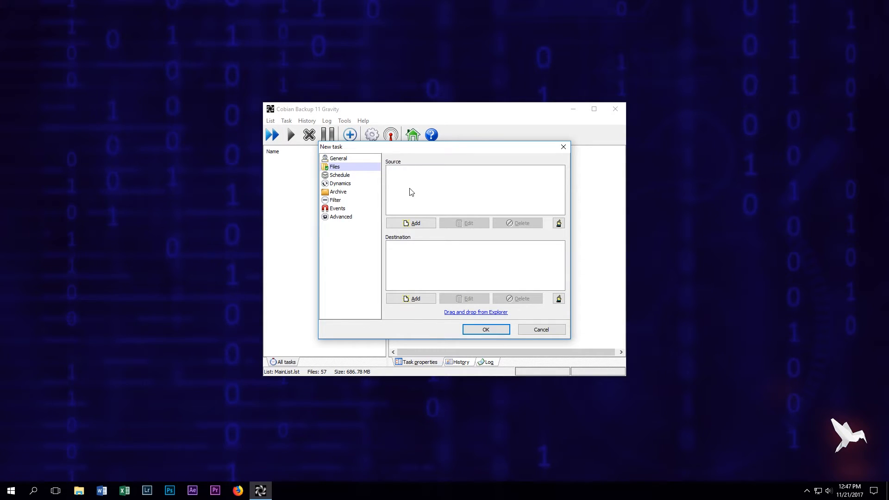
pyautogui.click(426, 225)
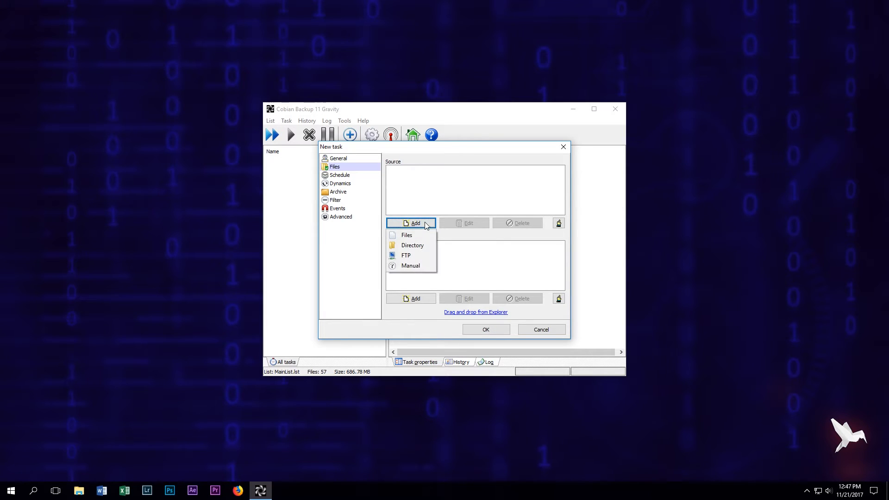
pyautogui.click(425, 246)
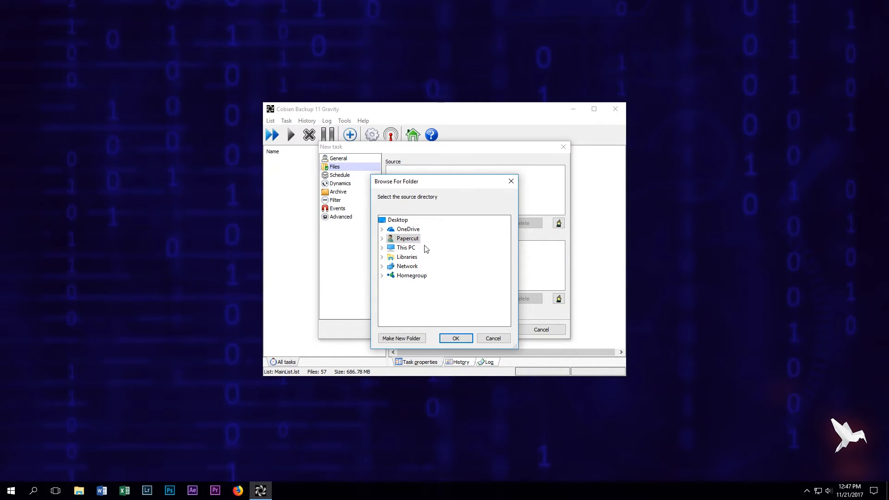
pyautogui.click(382, 239)
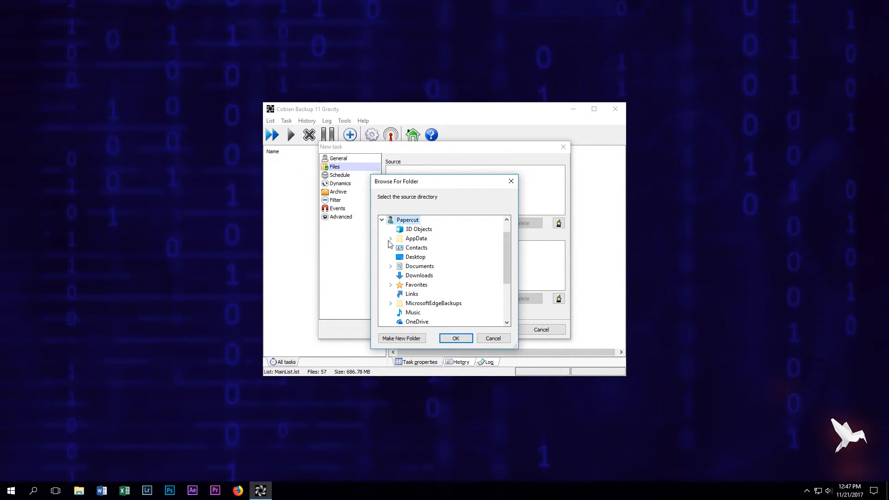
pyautogui.doubleClick(418, 267)
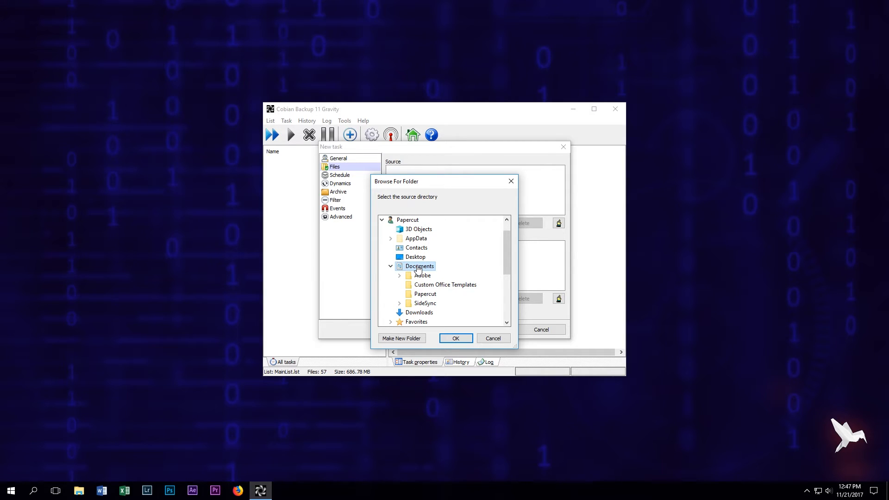
pyautogui.click(464, 340)
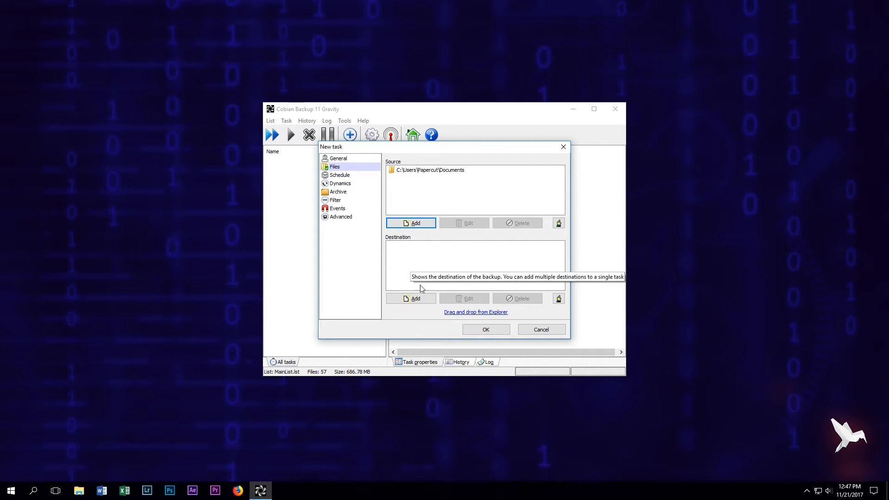
# Step: Add the Desktop directory as the destination of the backup task
pyautogui.click(422, 300)
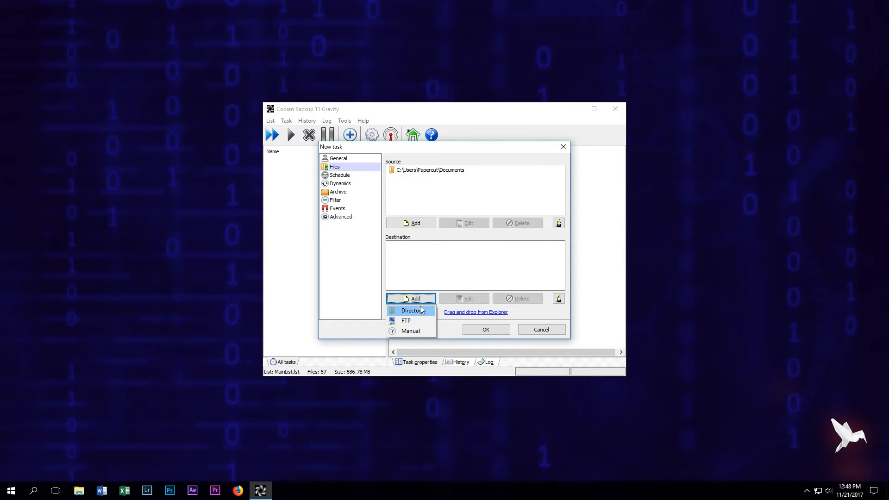
pyautogui.click(419, 310)
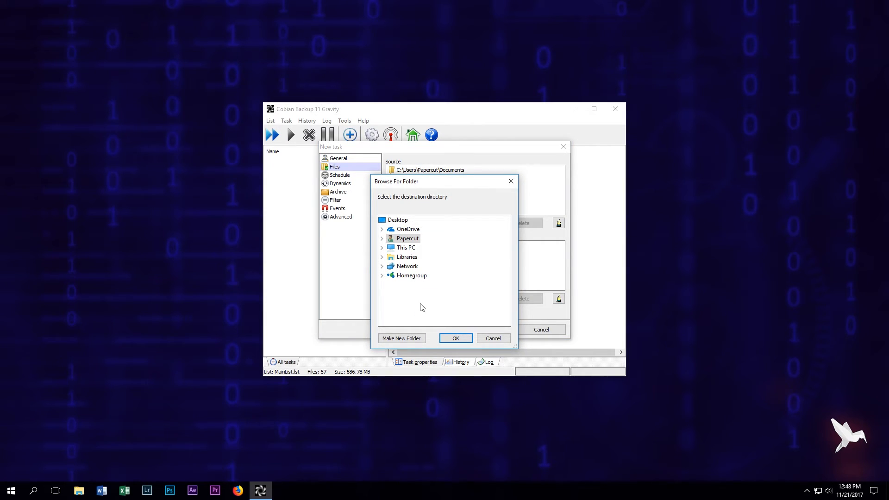
pyautogui.click(399, 221)
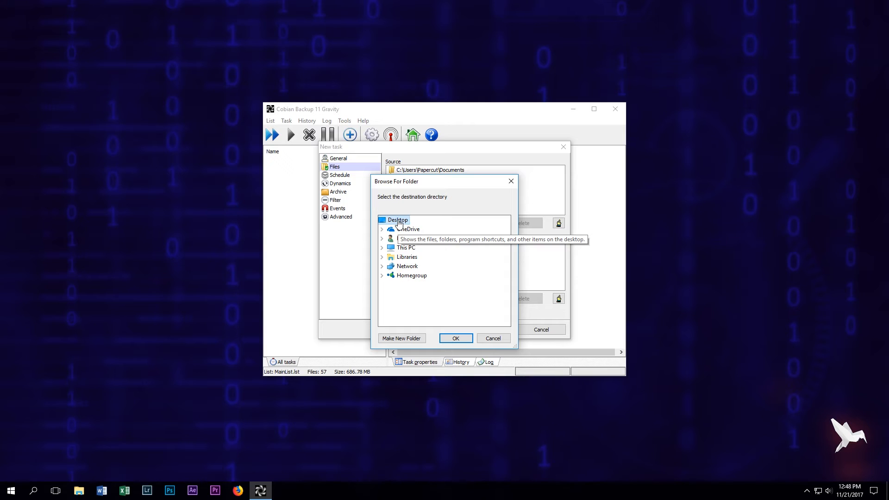
pyautogui.click(456, 339)
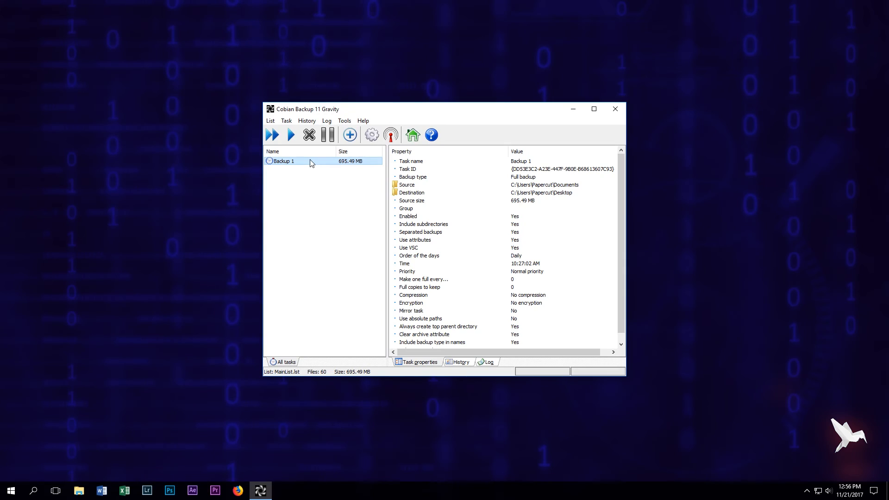
# Step: Run the Backup 1 task without shutting down the computer when done
pyautogui.click(311, 162)
pyautogui.click(291, 136)
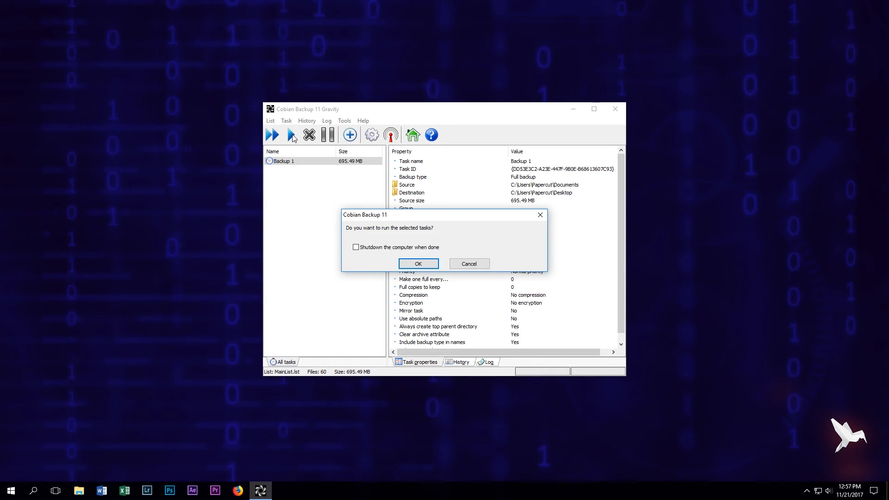
pyautogui.click(429, 269)
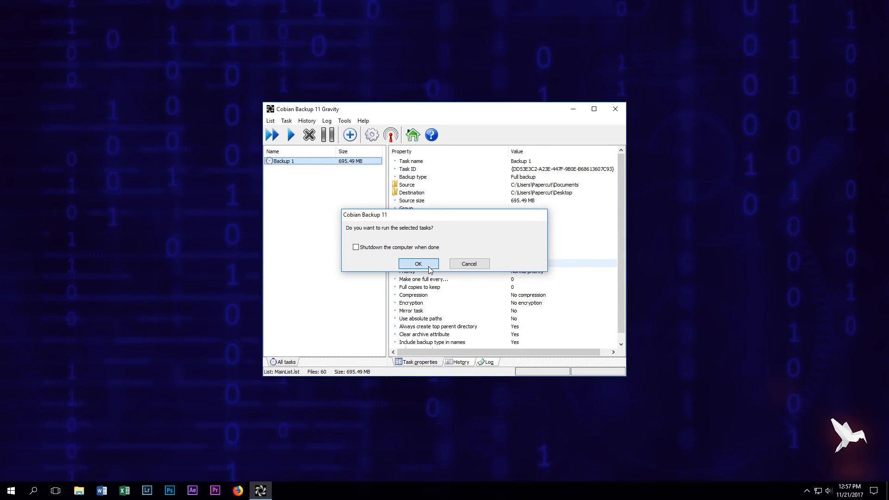